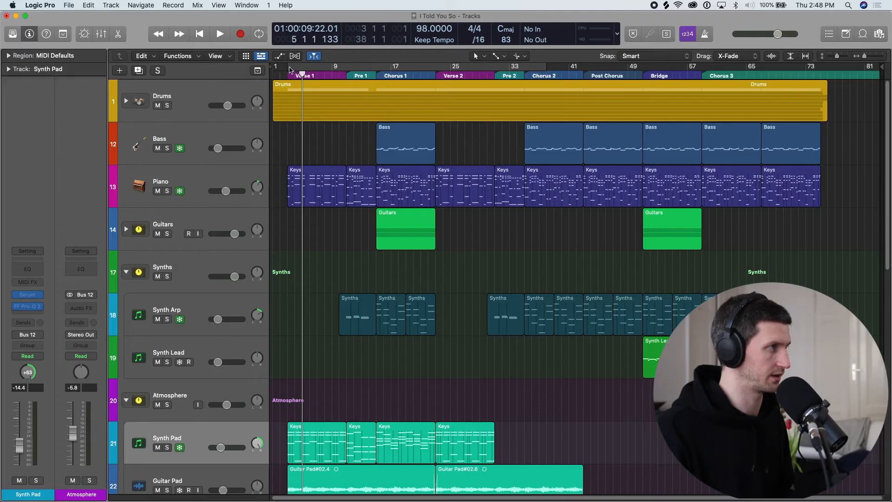
Set the cycle range from bar 3 to bar 51 and play the arrangement with the Lead track muted.
drag(289, 69, 638, 92)
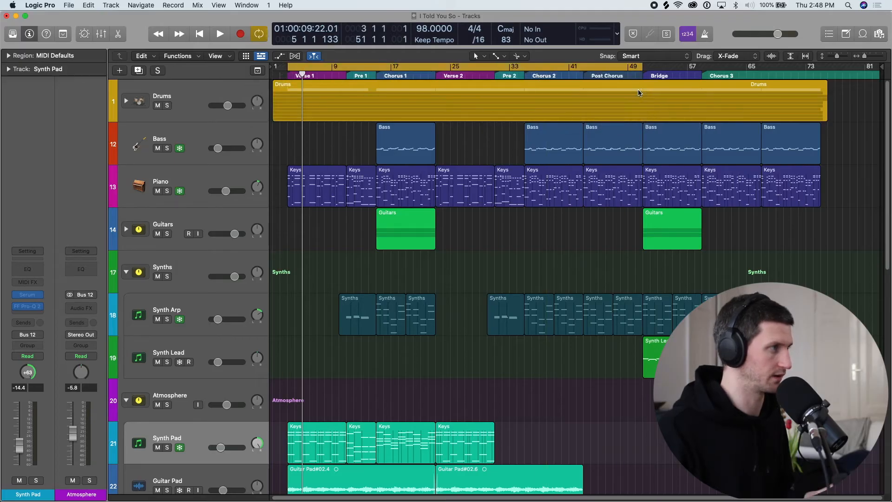
key(z)
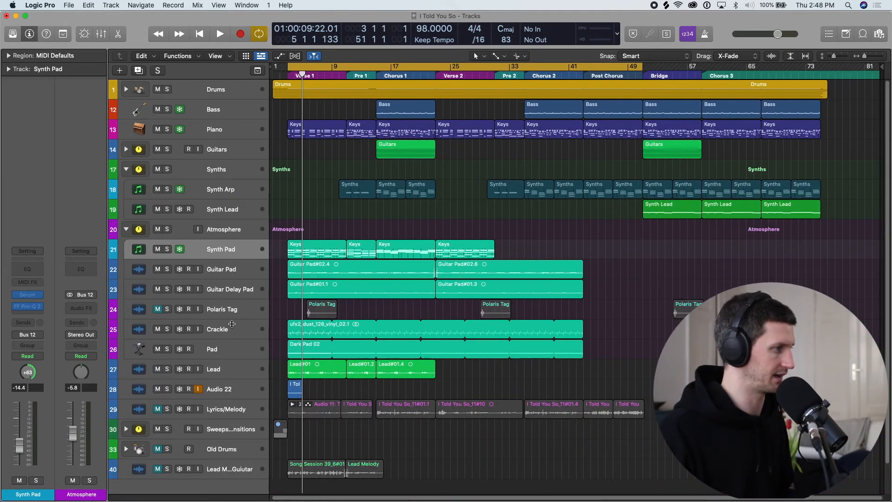
click(157, 369)
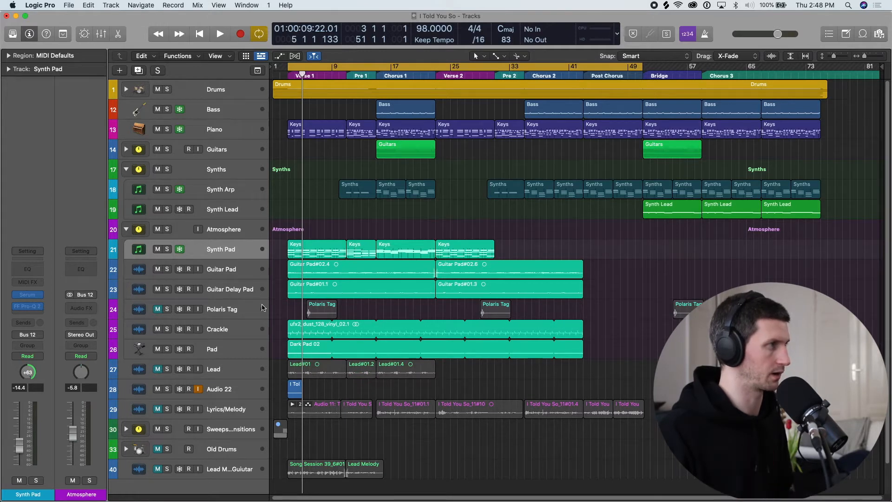
key(space)
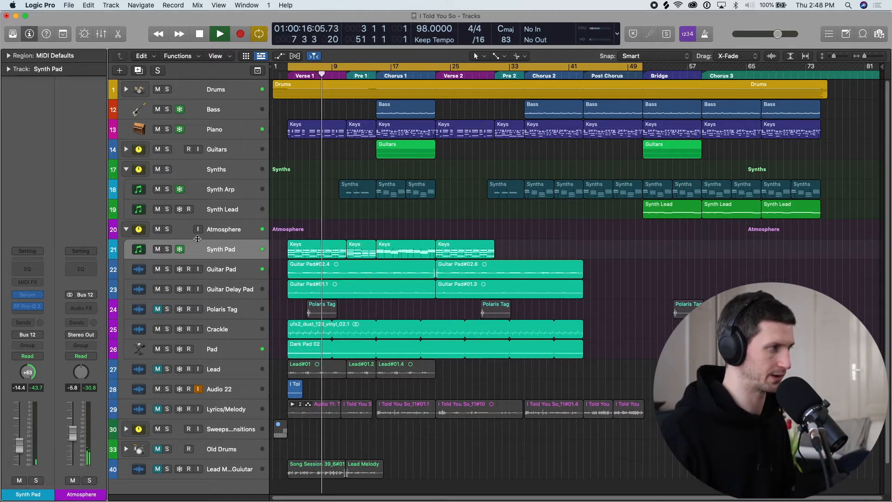
key(space)
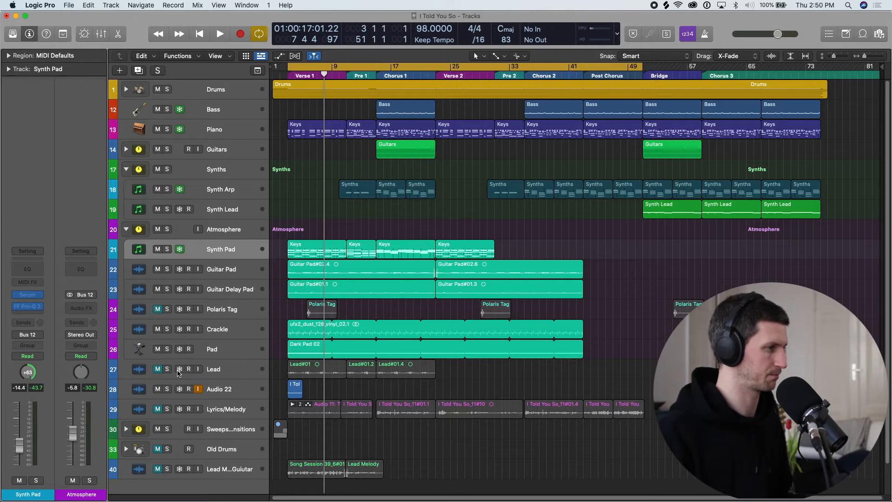
Solo the Lead track and rename it Guitar.
key(super+Down)
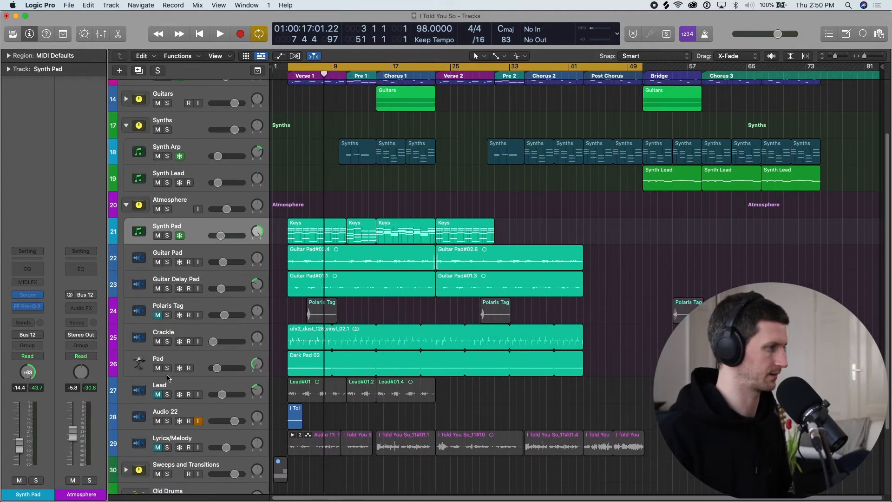
click(166, 341)
double_click(191, 330)
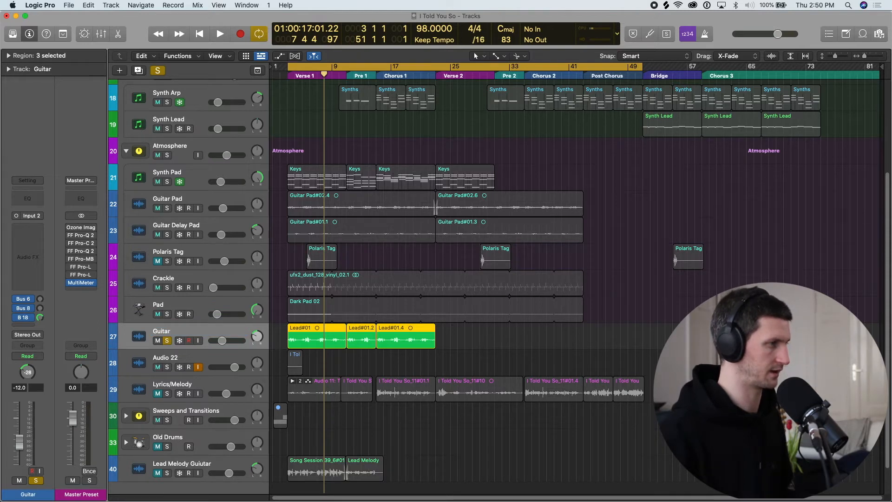
Play the soloed Guitar track through part of Verse 1 to hear its dry sound.
scroll(209, 297, down, 2)
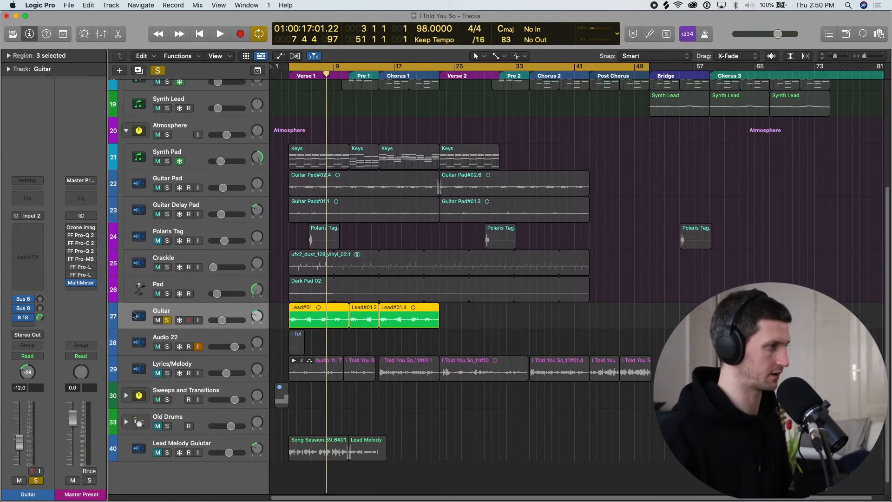
key(super+Right)
key(super+Right)
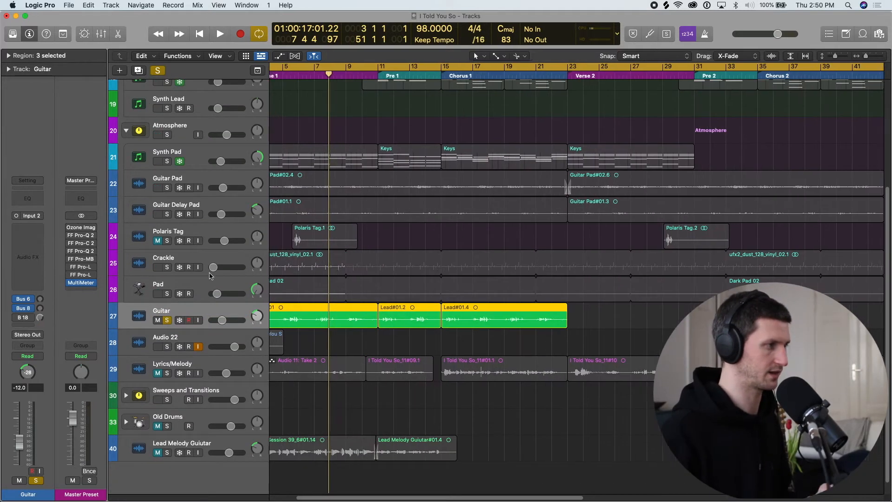
key(shift+space)
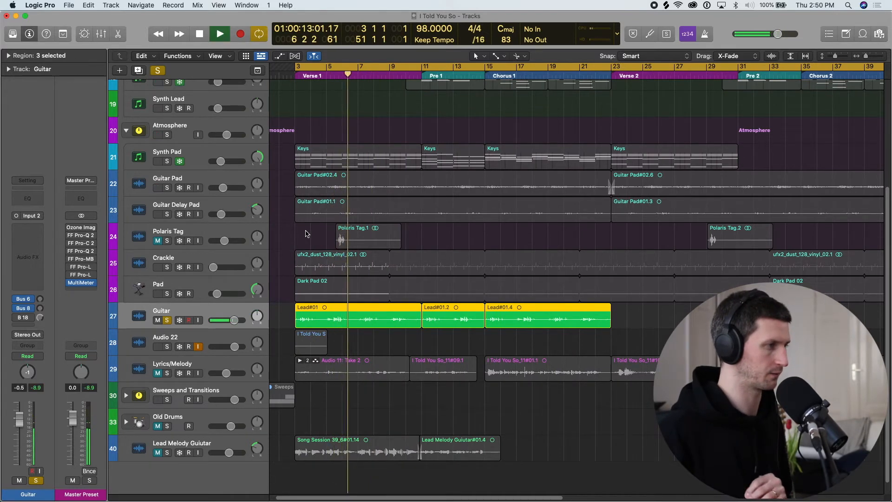
key(space)
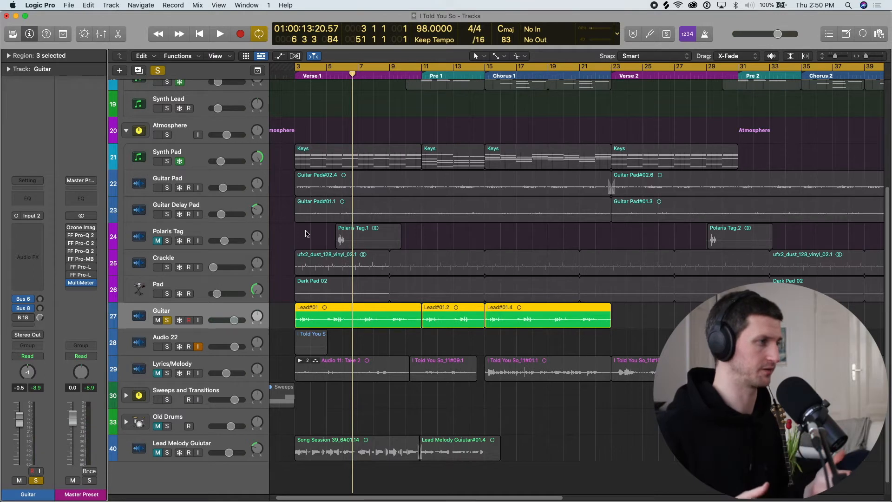
Add a send from the Guitar track to Bus 18 (Pad FX).
key(super+Down)
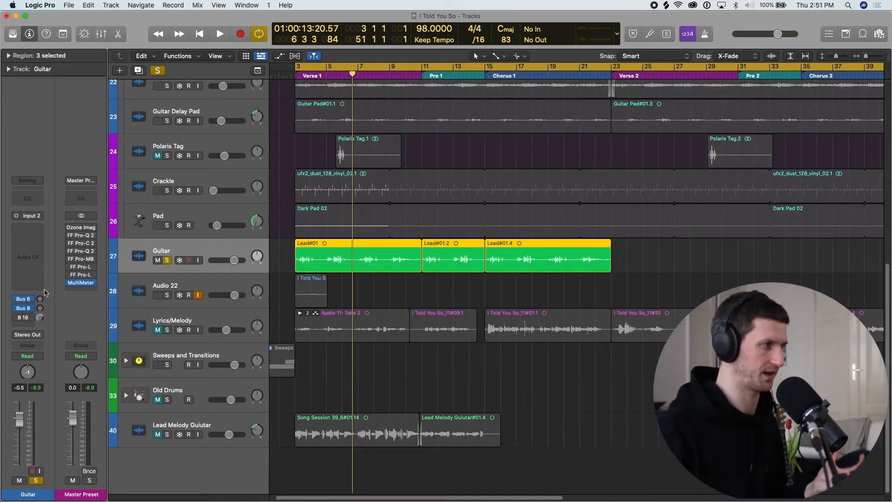
click(29, 318)
mouse_move(35, 334)
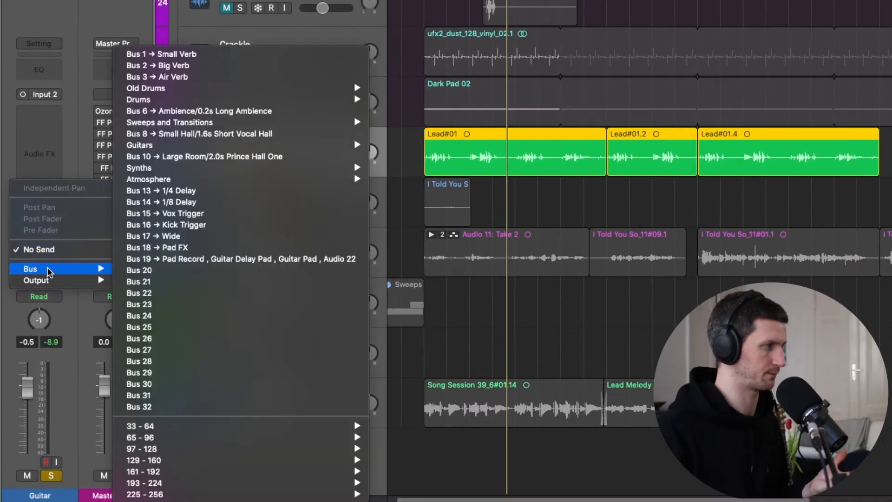
click(181, 253)
Open ValhallaSupermassive on the Pad FX channel and insert an FF Pro-Q 2 equalizer after it.
click(116, 181)
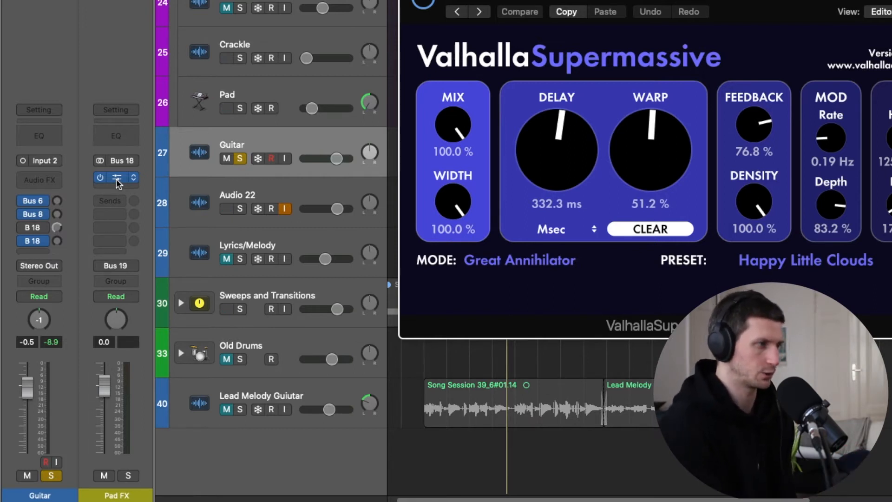
click(117, 178)
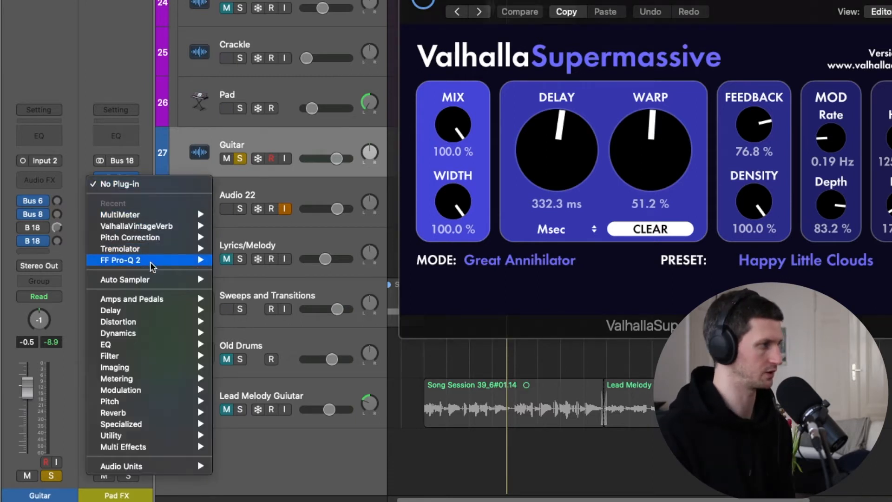
click(247, 263)
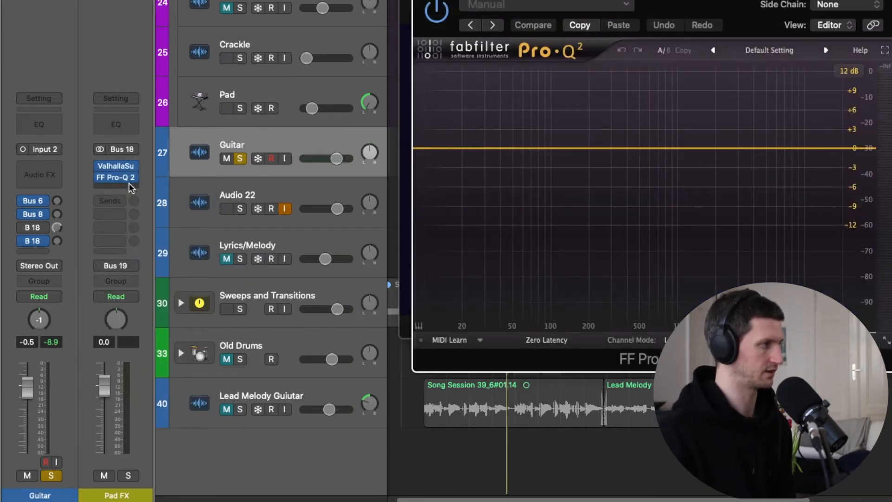
Shape the Pad FX signal in Pro-Q 2 with an 18 dB/oct low cut and a high cut.
click(423, 149)
drag(425, 147, 589, 147)
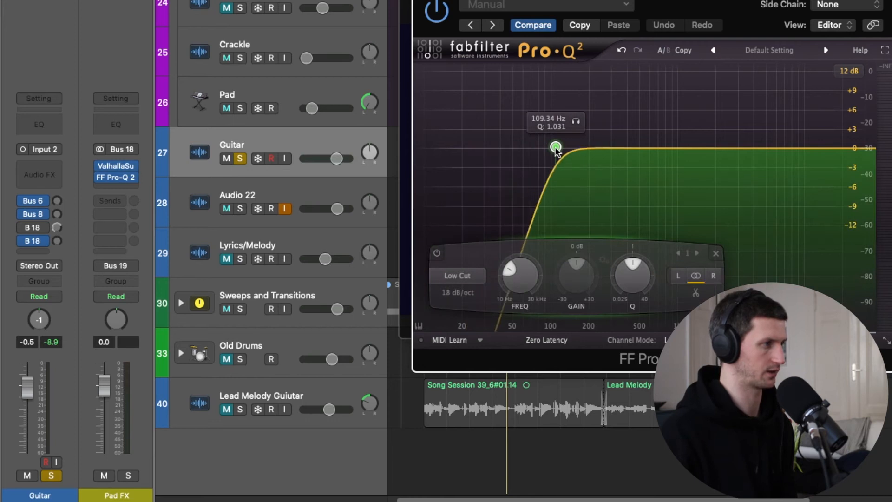
drag(857, 148, 802, 147)
click(589, 146)
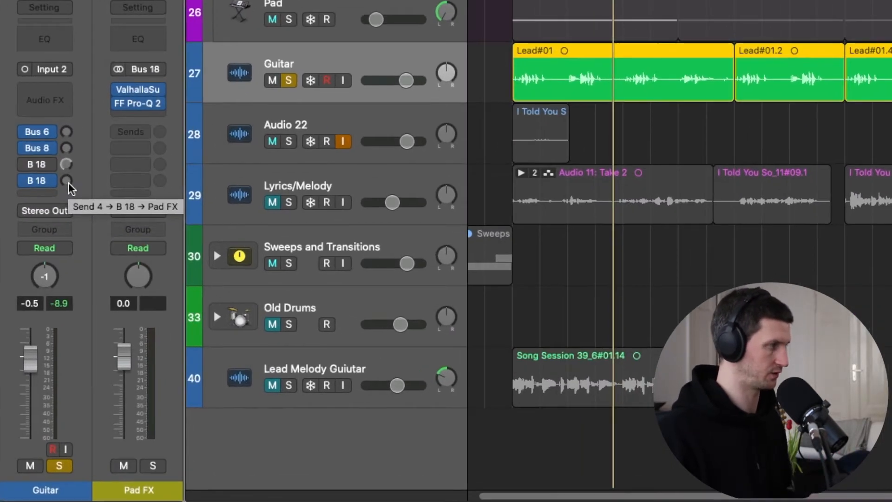
Set the Guitar track's active Bus 18 send to its default level so it feeds Pad FX.
drag(31, 310, 37, 247)
drag(75, 78, 89, 218)
alt+click(68, 181)
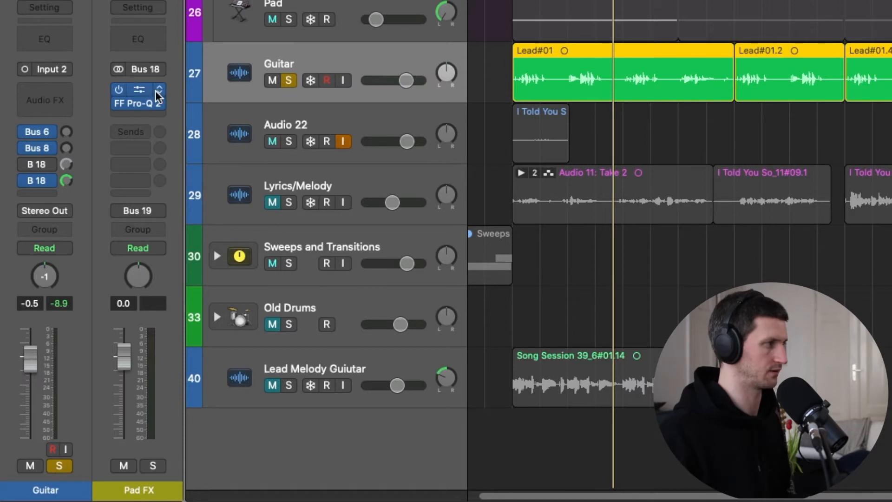
mouse_move(144, 91)
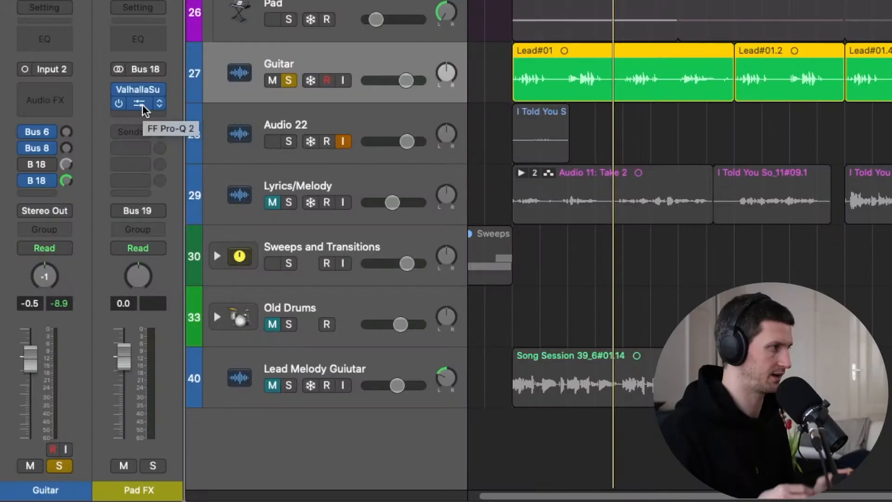
drag(144, 109, 139, 103)
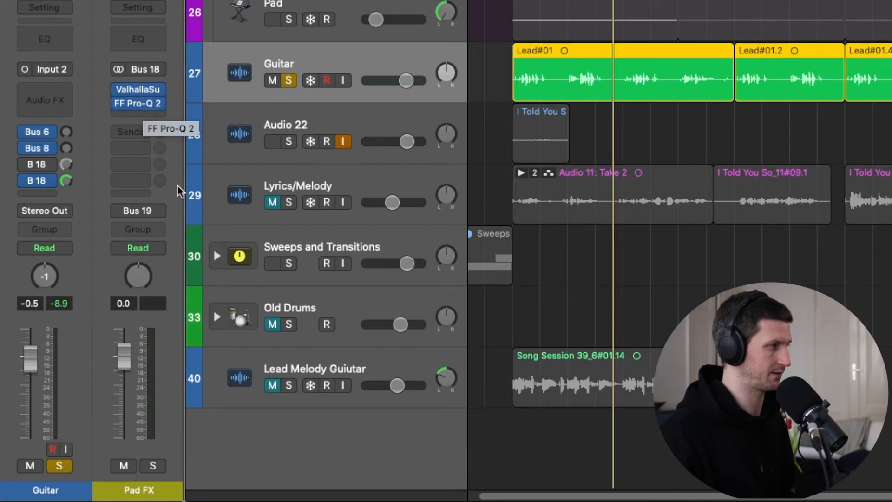
Route the Pad FX channel's output to Stereo Output.
click(145, 211)
click(147, 212)
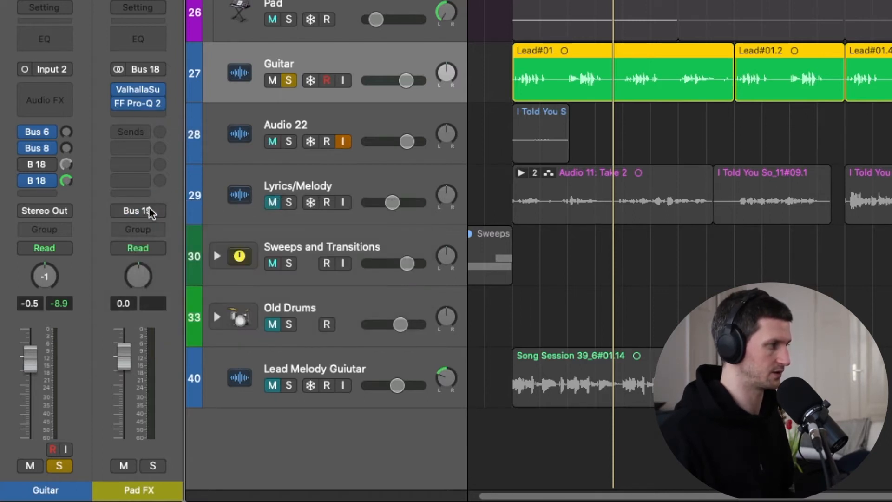
click(147, 212)
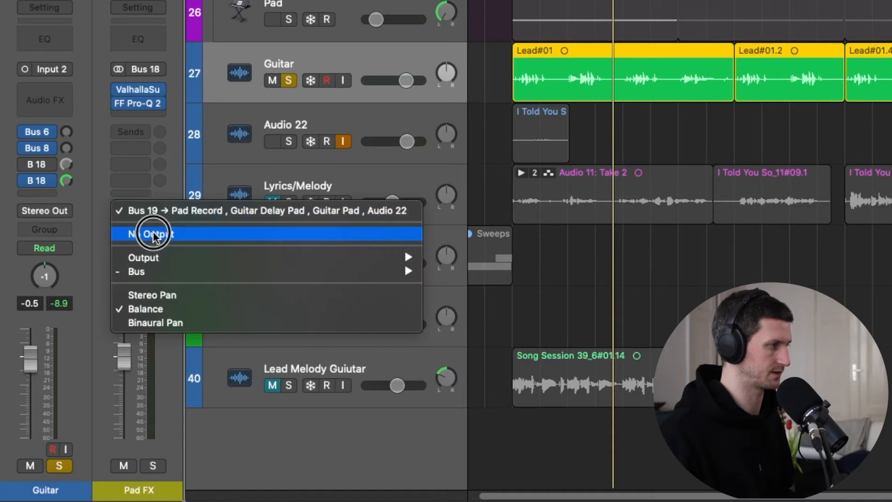
mouse_move(414, 265)
click(446, 258)
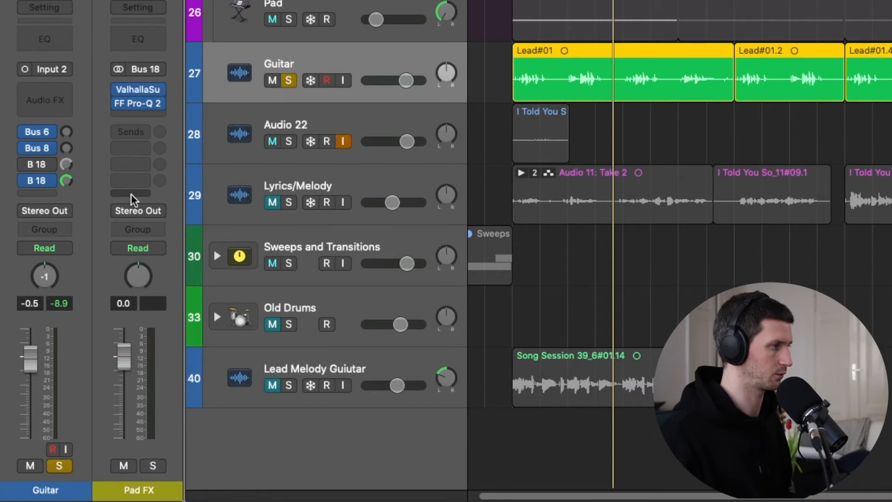
Route the Pad FX channel's output to Bus 19.
click(138, 211)
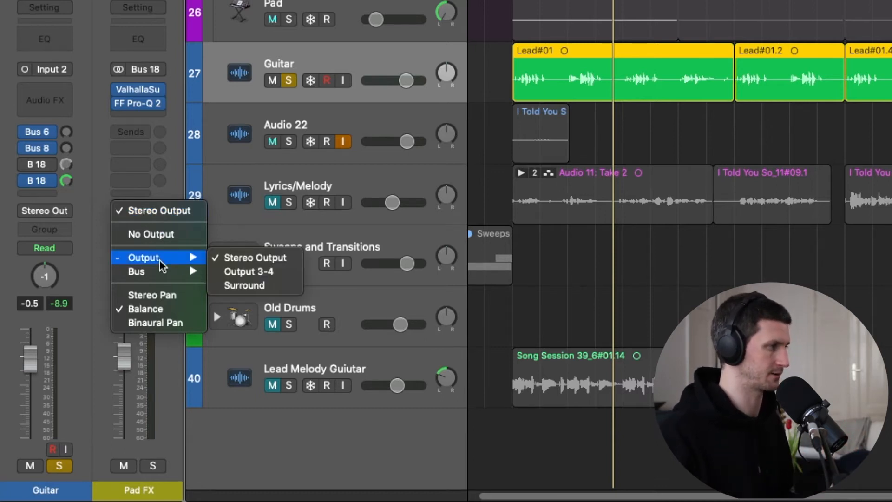
mouse_move(162, 274)
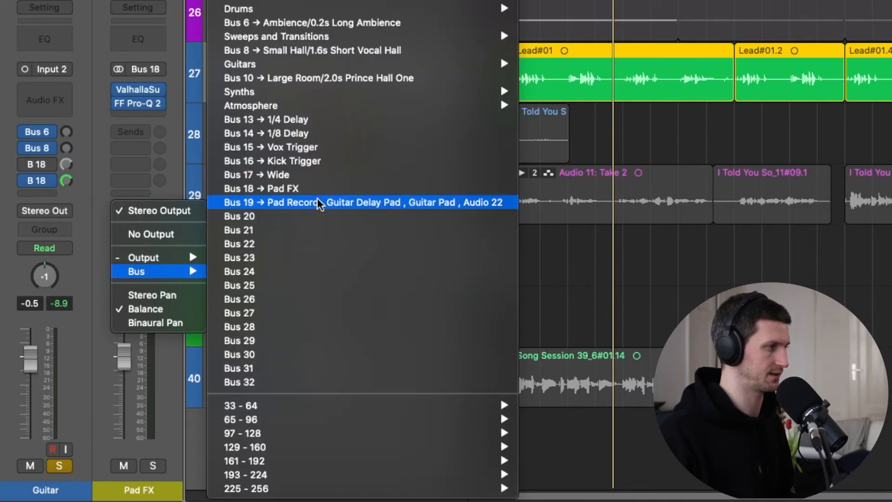
click(291, 203)
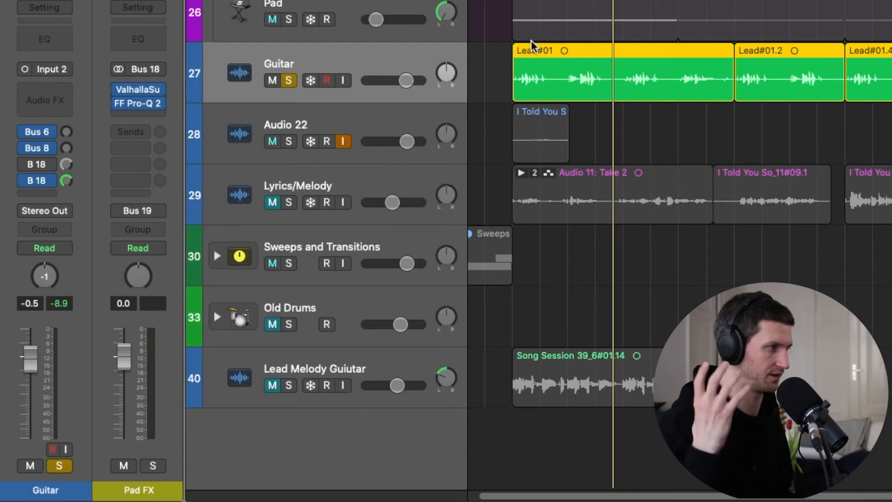
Create a new audio track named Guitar Pad directly below the Guitar track.
key(space)
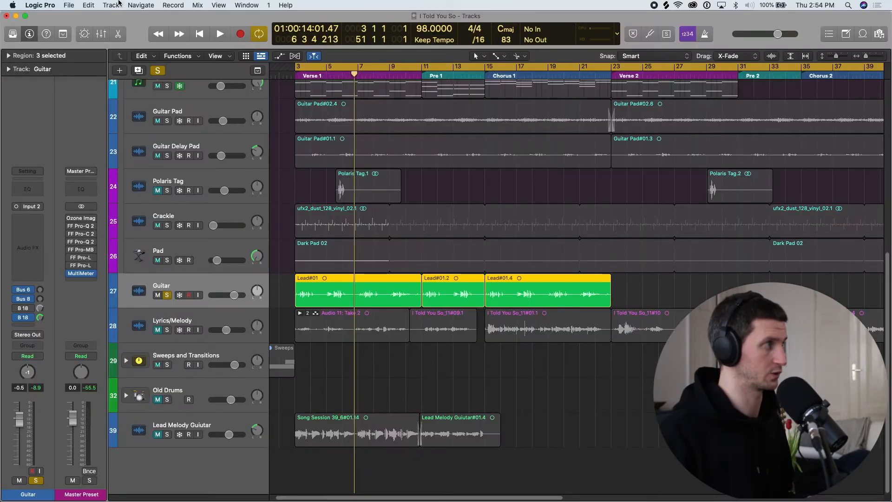
click(111, 6)
click(118, 25)
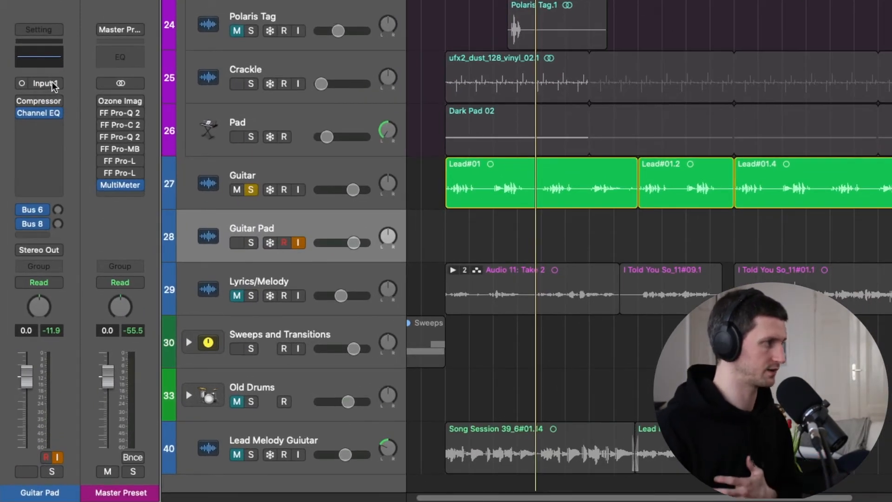
Set the Guitar Pad track's input to Bus 19.
click(55, 86)
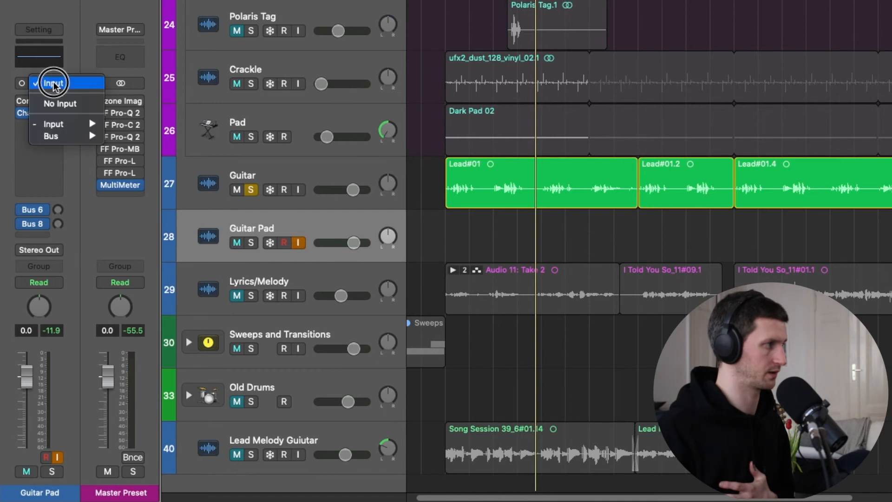
mouse_move(61, 136)
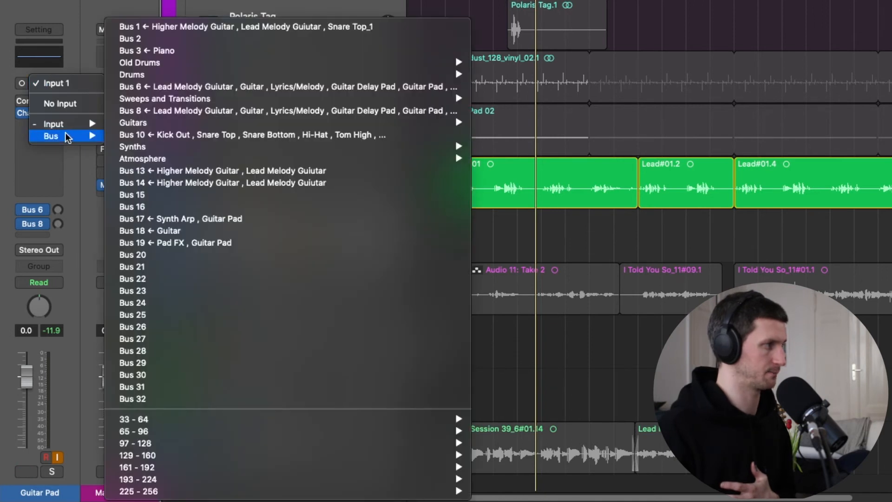
click(218, 244)
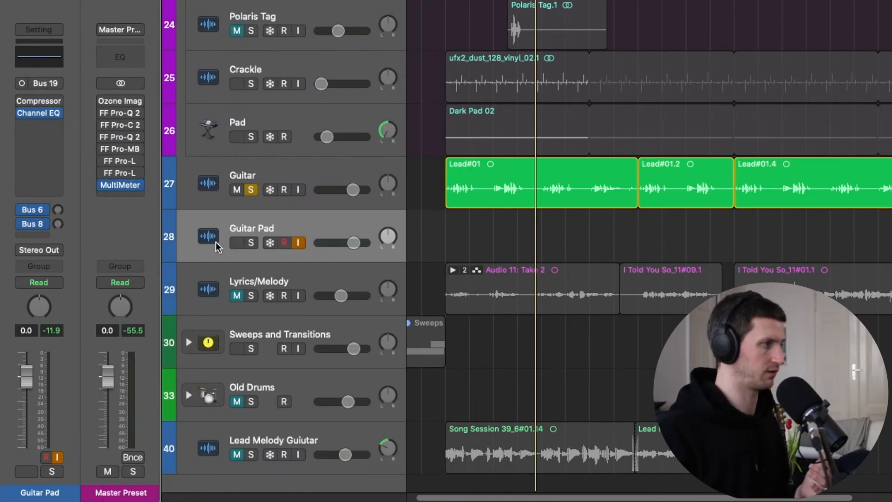
Review the Guitar track's Bus 18 send and the Pad FX channel it feeds.
click(322, 167)
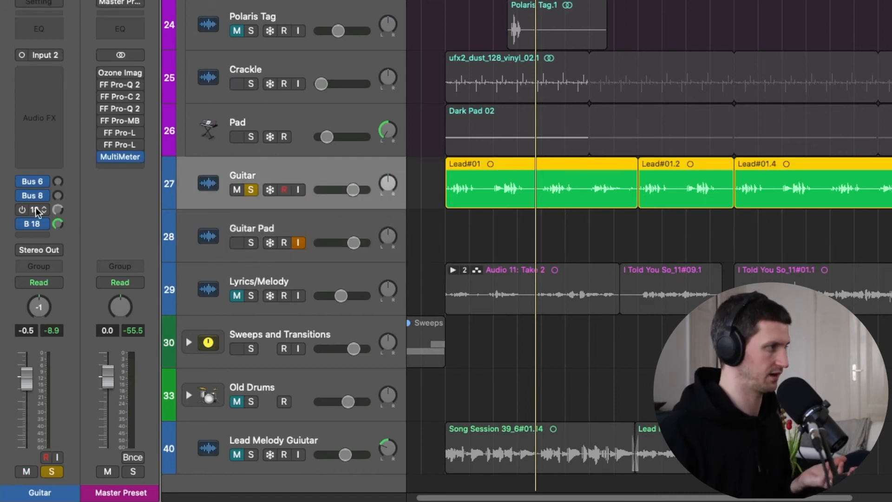
click(41, 224)
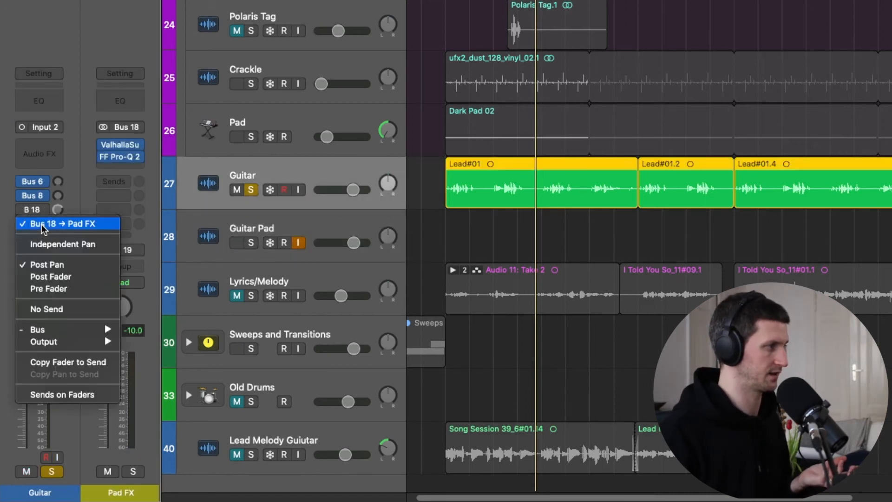
click(85, 140)
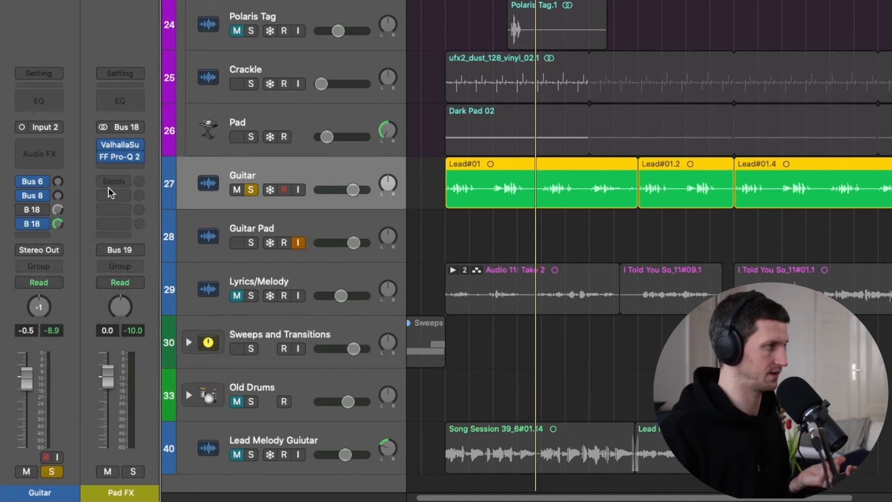
Select the Guitar Pad track and solo it alongside the Guitar track, ready for recording.
mouse_move(142, 138)
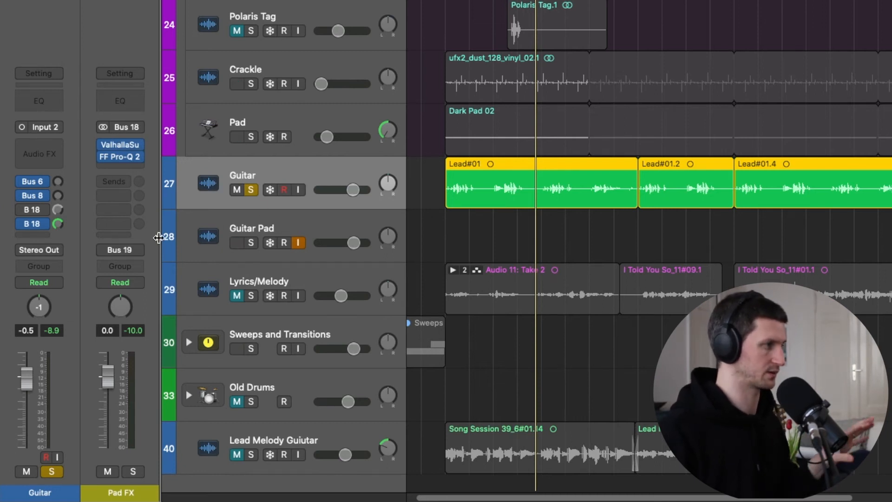
click(320, 224)
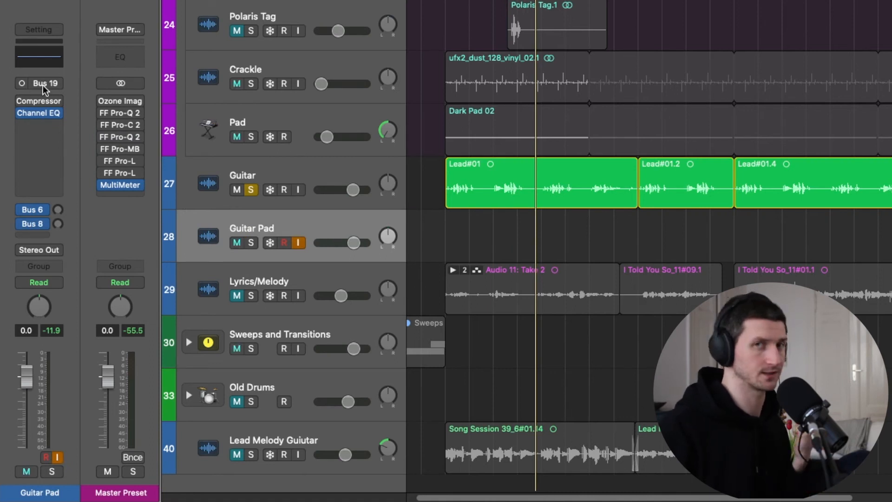
key(s)
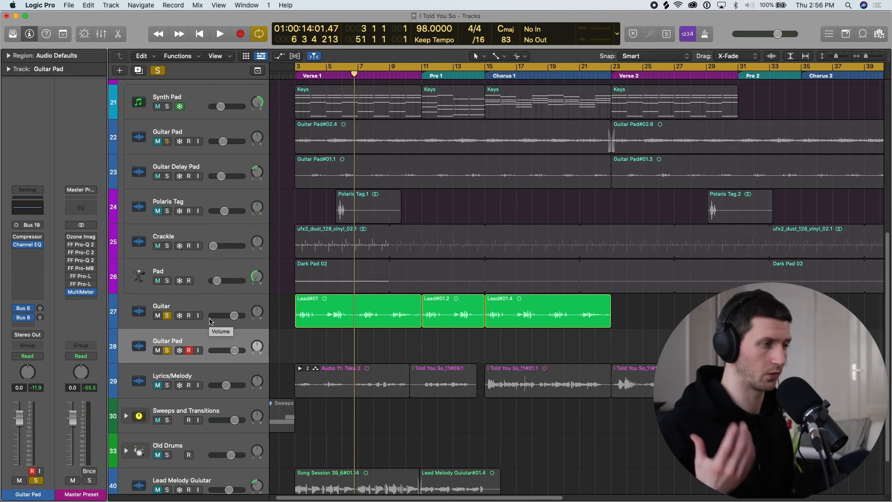
Record the effected guitar onto the Guitar Pad track from bar 3 through the end of Verse 1 at bar 11.
key(space)
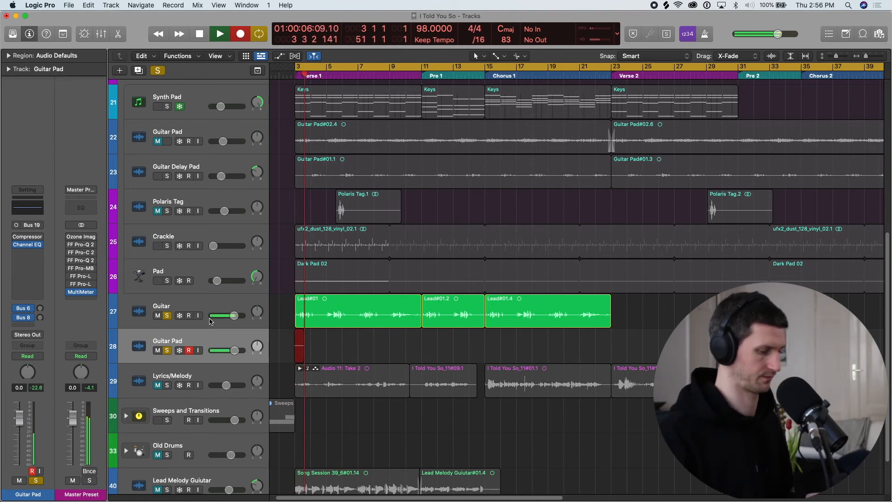
key(super+Down)
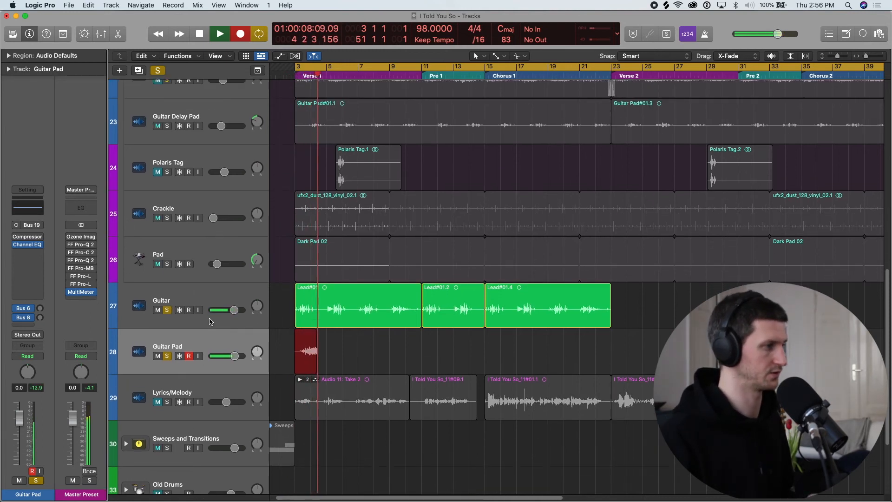
key(super+Right)
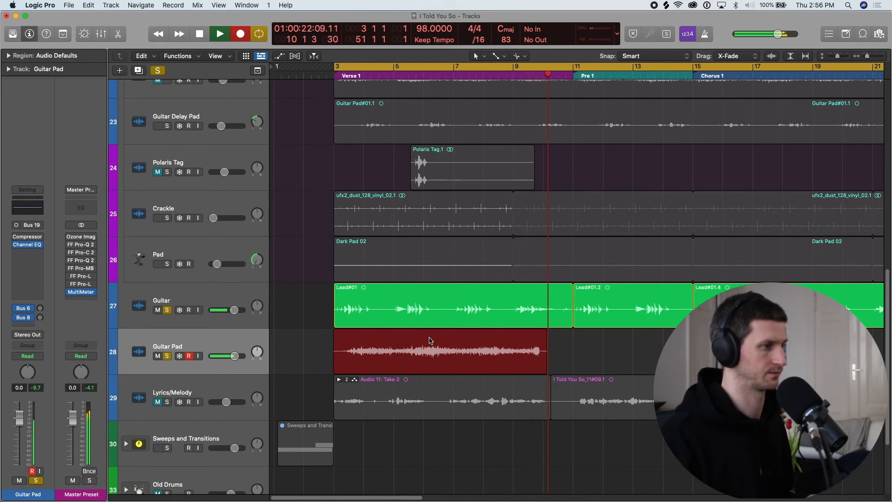
key(super+Right)
key(super+Right)
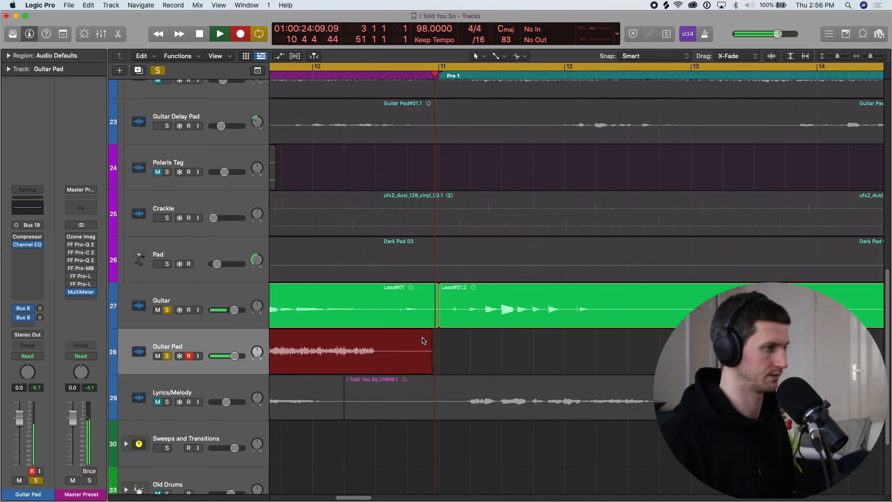
key(space)
scroll(505, 310, left, 5)
key(super+Left)
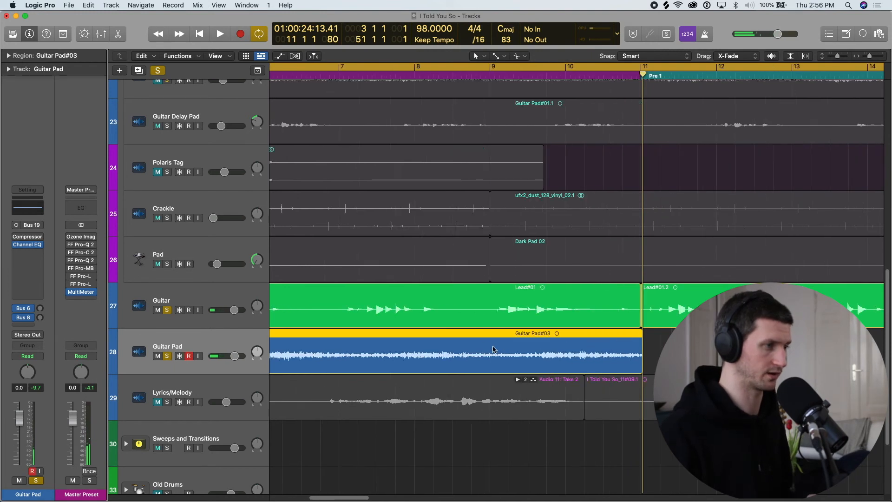
key(super+Left)
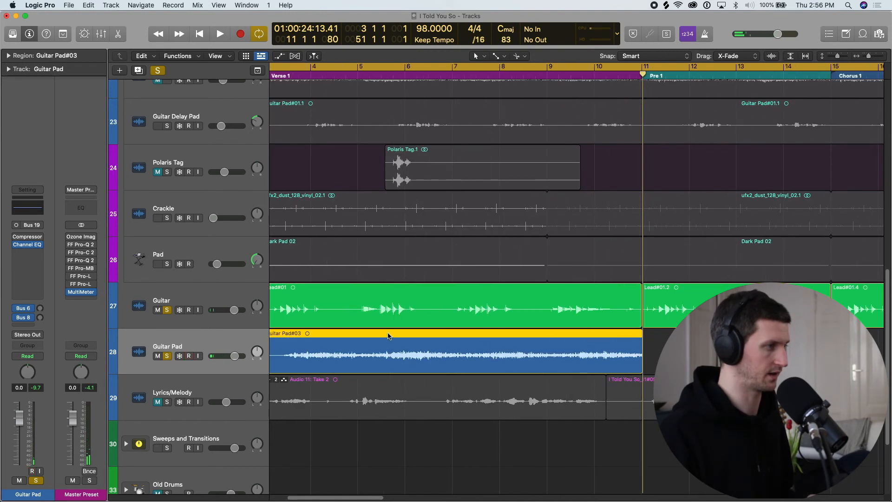
Take the original Guitar track out of solo and audition the recorded pad on its own.
click(167, 310)
key(space)
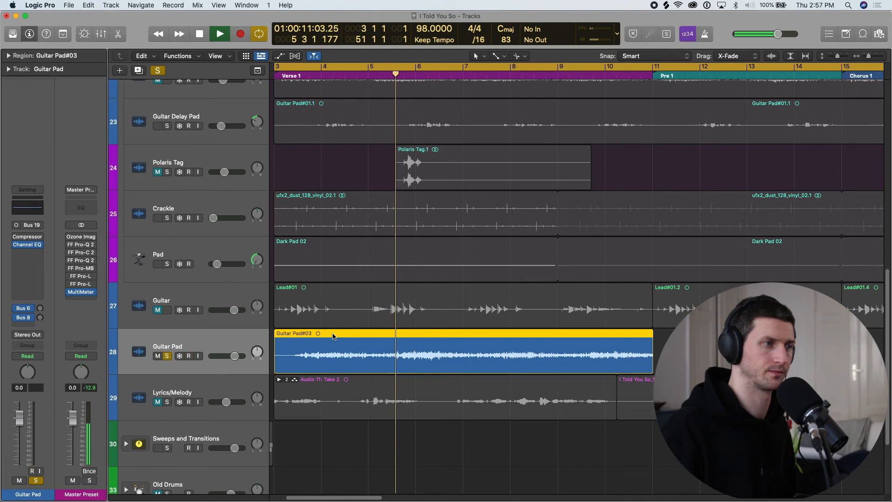
key(space)
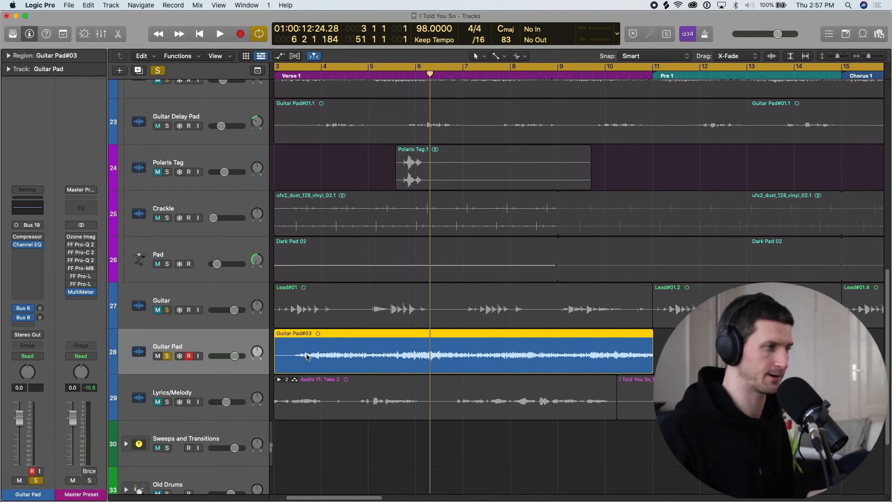
Lower the Guitar Pad track's volume to -15.4 dB.
scroll(306, 356, up, 3)
drag(235, 363, 188, 369)
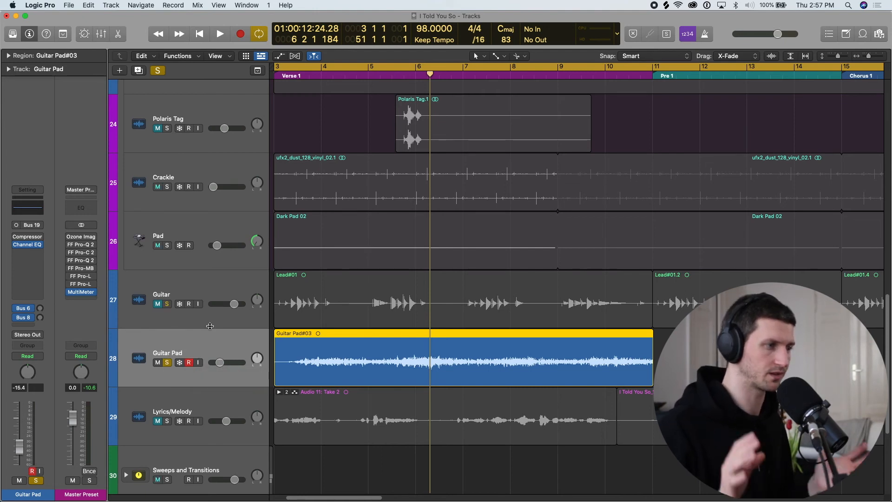
key(super+Left)
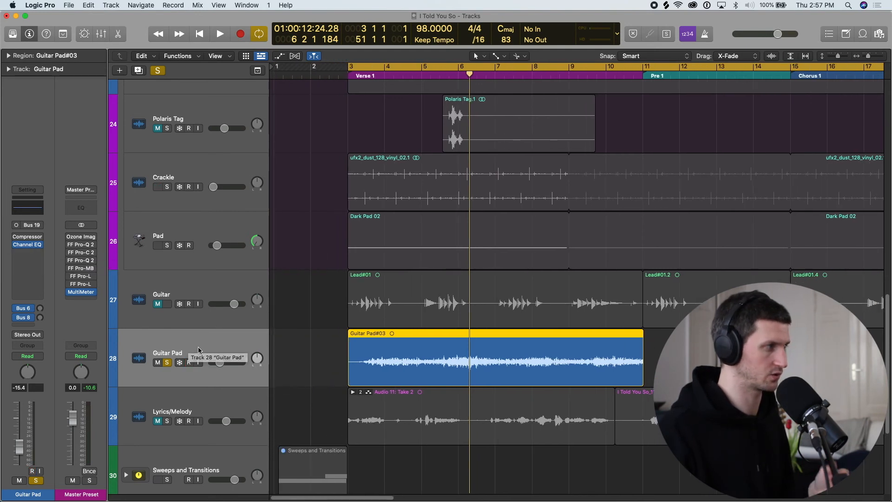
Insert a Mono->Stereo FF Pro-Q 2 on the Guitar Pad track, adding a low cut and a high cut at about 487 Hz.
click(35, 257)
mouse_move(69, 272)
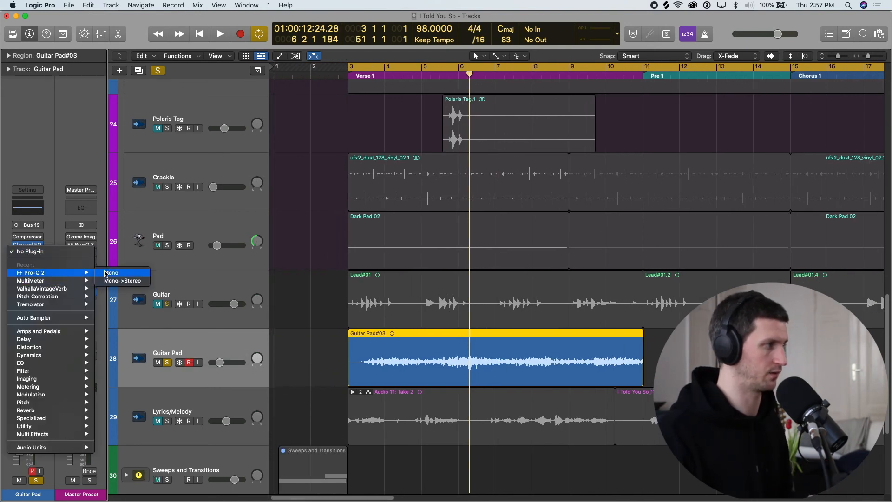
click(108, 280)
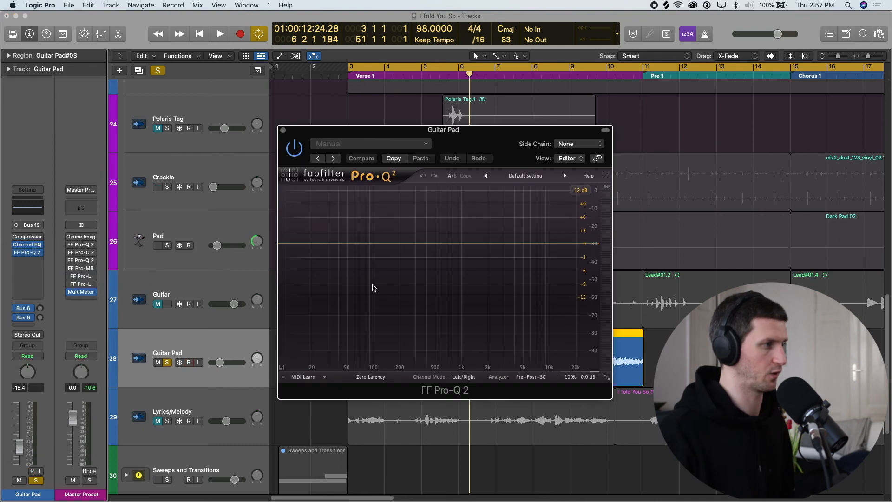
drag(299, 244, 378, 250)
drag(576, 243, 435, 241)
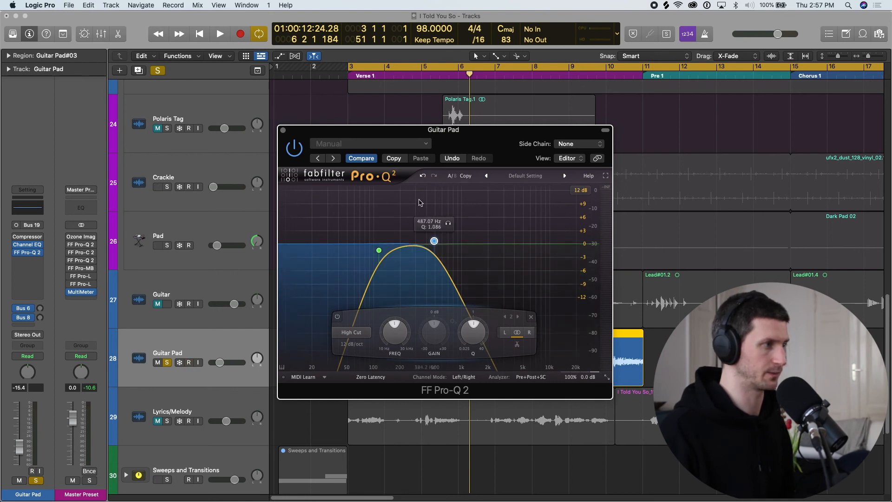
Lower the high cut frequency in the Guitar Pad's FF Pro-Q 2 during playback, then hide the plug-in window.
key(space)
drag(434, 241, 377, 250)
key(space)
key(v)
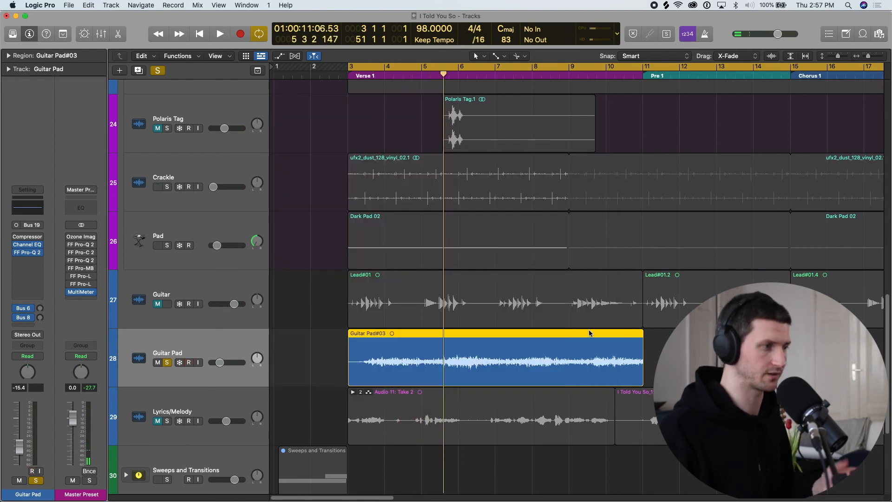
Reverse the recorded Guitar Pad region over Verse 1 and play it back.
click(589, 357)
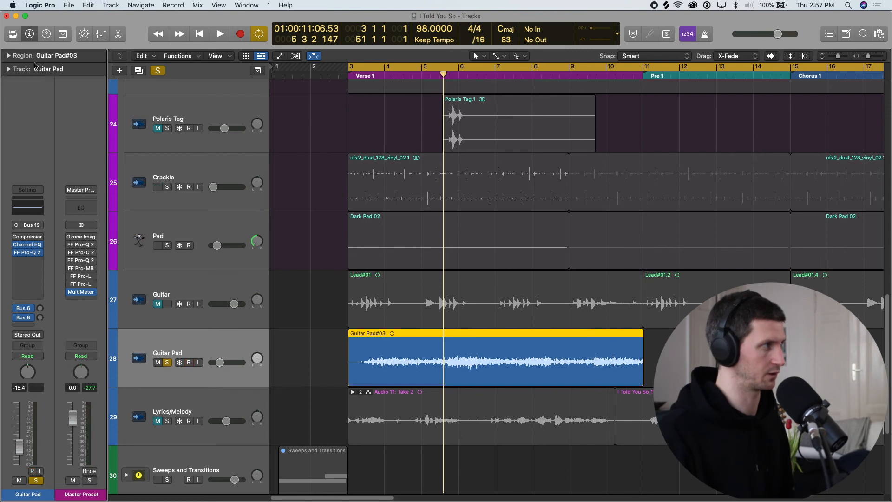
click(9, 56)
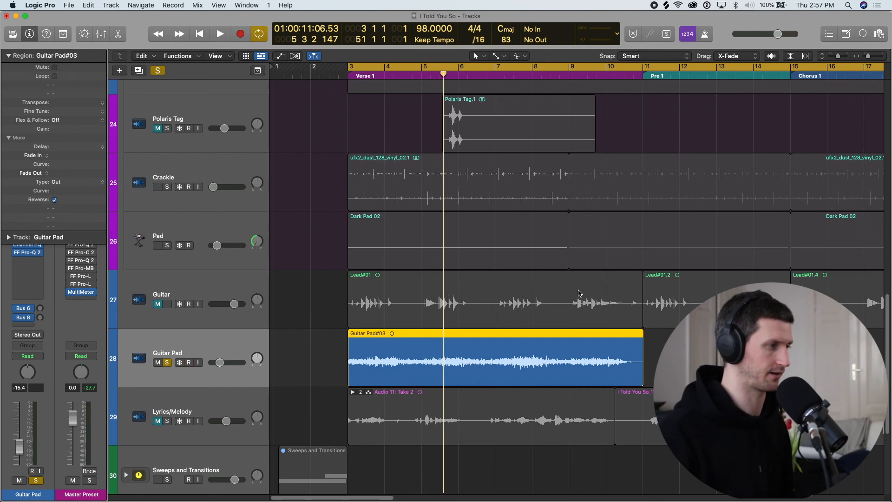
key(space)
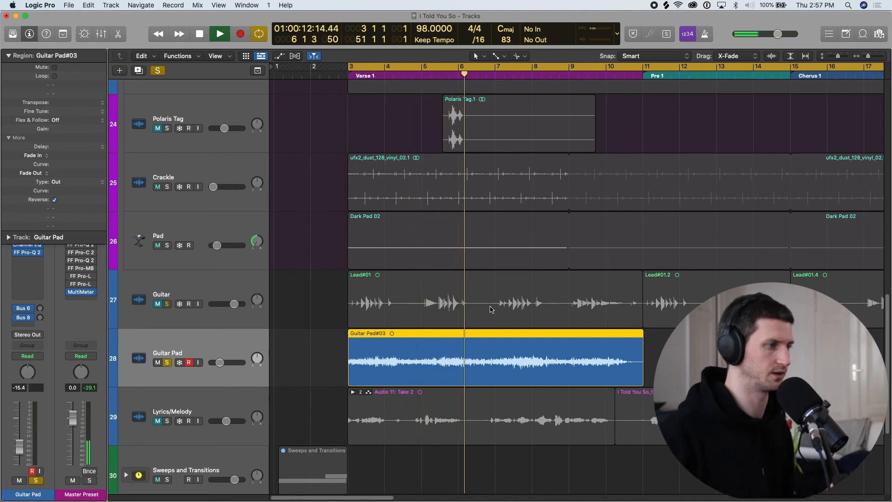
Raise the Guitar Pad track's volume to -5.8 dB while listening to the reversed pad.
key(super+Down)
key(super+Down)
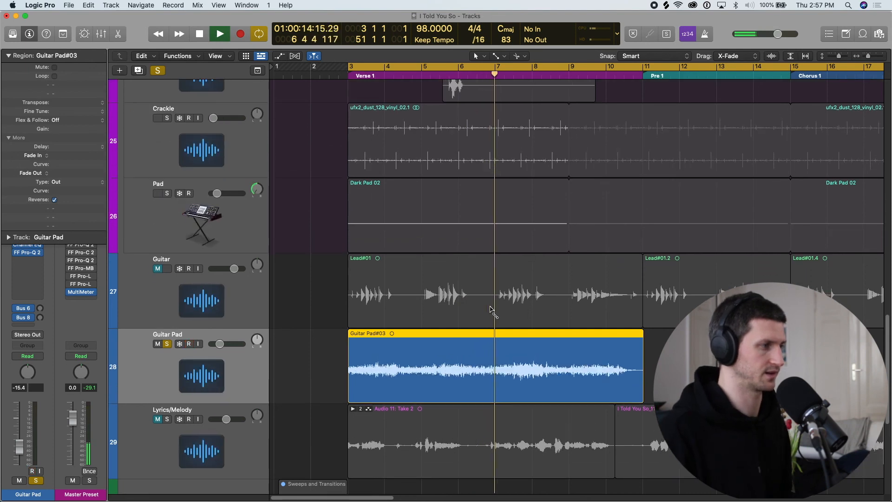
click(221, 344)
drag(220, 344, 242, 345)
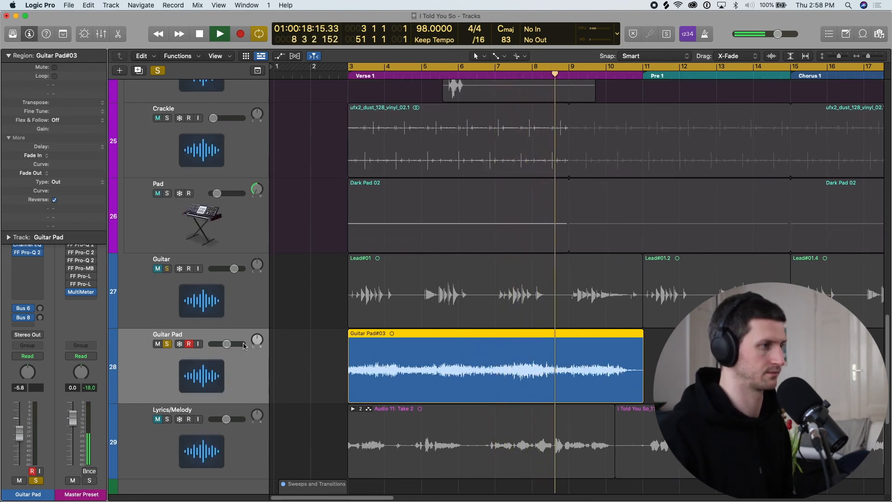
key(space)
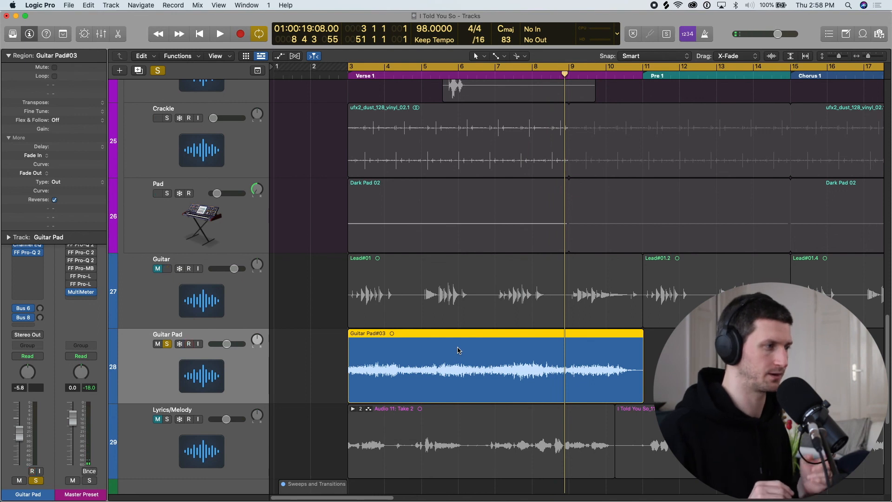